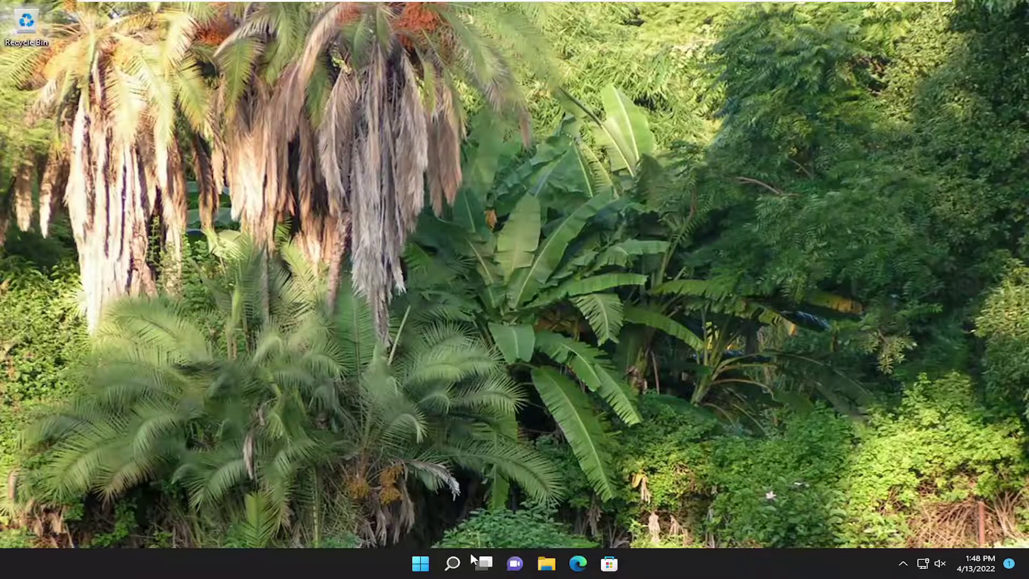
# Launch Device Manager from search and select the Intel 82574L Gigabit adapter under Network adapters.
pyautogui.click(452, 562)
pyautogui.write('device ')
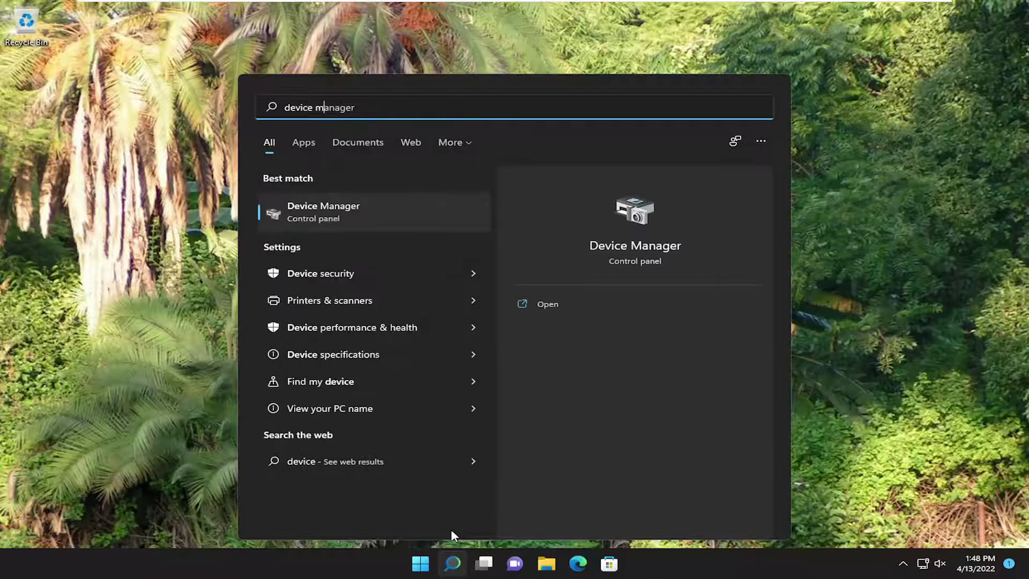
pyautogui.write('manager')
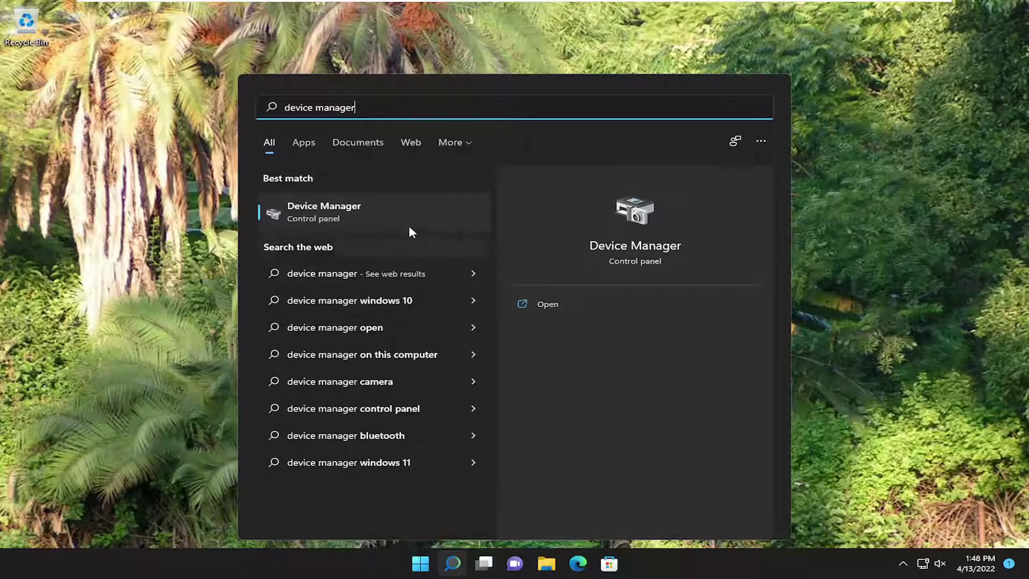
pyautogui.click(342, 209)
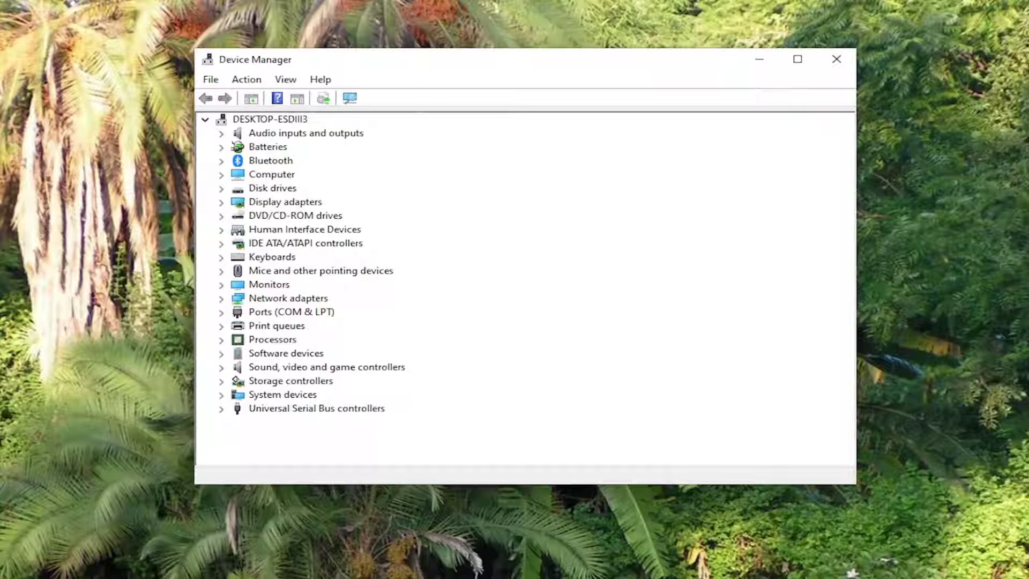
pyautogui.doubleClick(286, 300)
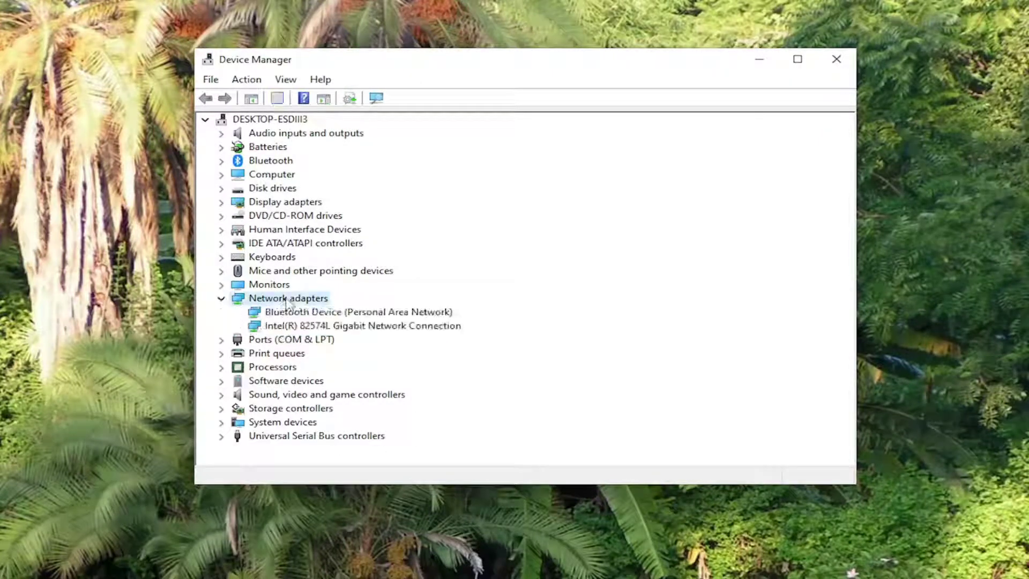
pyautogui.click(311, 327)
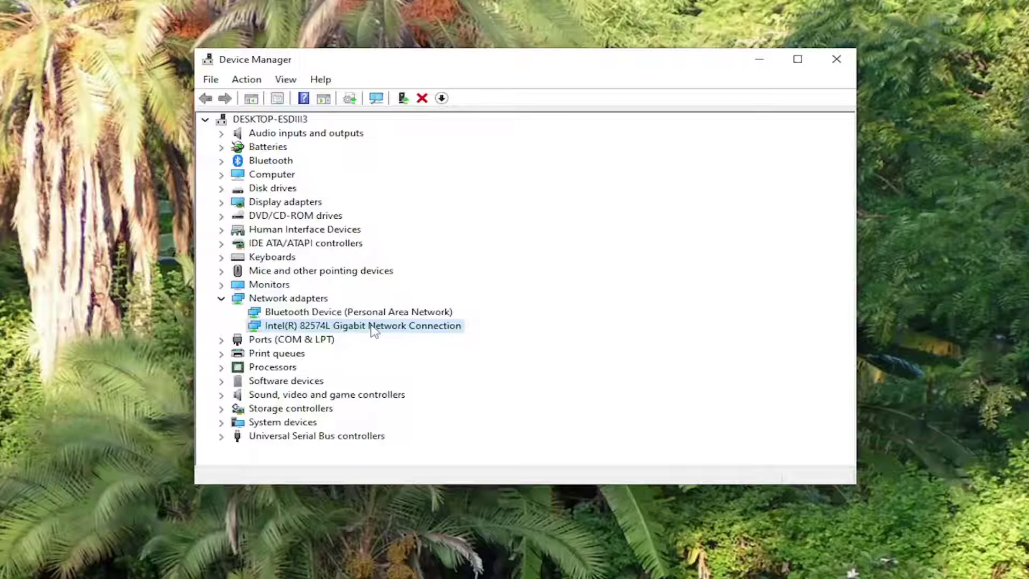
# Reinstall the Intel 82574L Gigabit driver by picking it from the compatible-driver list.
pyautogui.rightClick(371, 326)
pyautogui.click(423, 339)
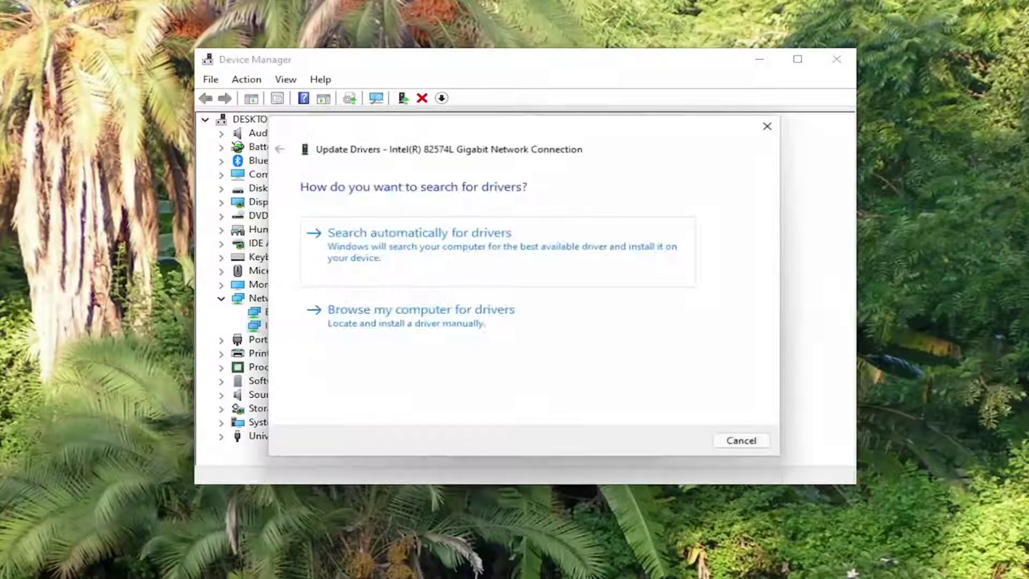
pyautogui.click(417, 327)
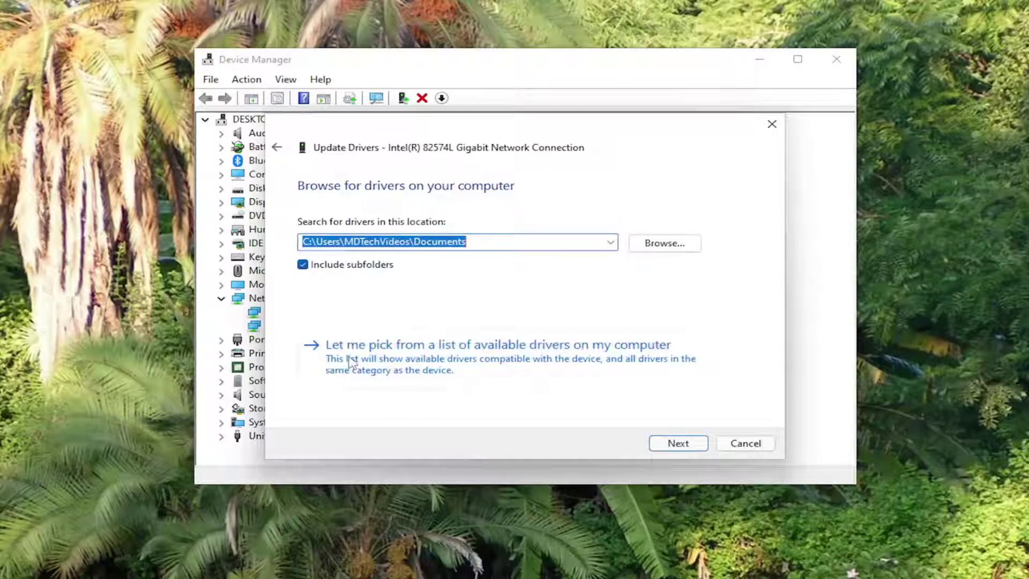
pyautogui.click(518, 372)
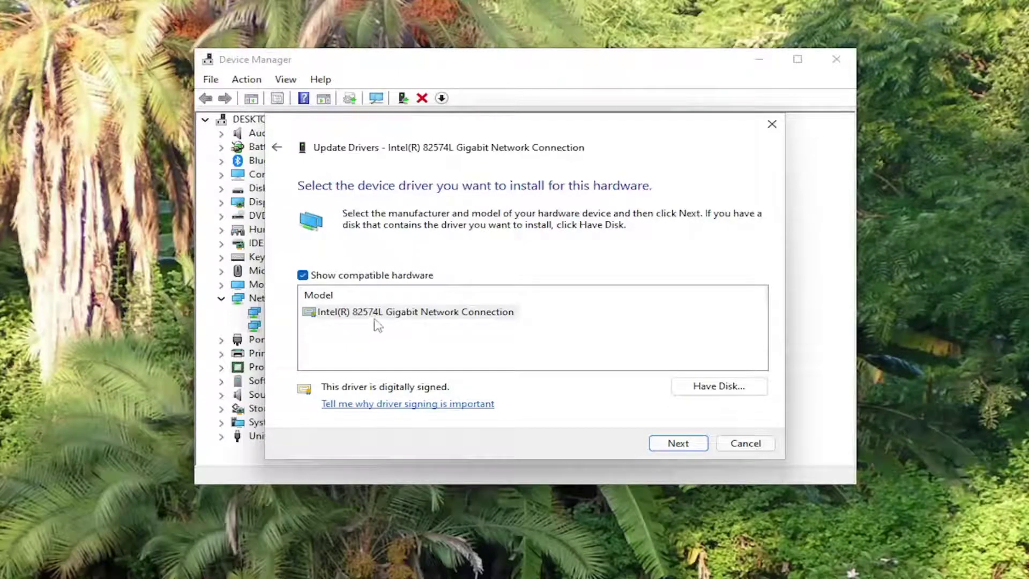
pyautogui.click(677, 443)
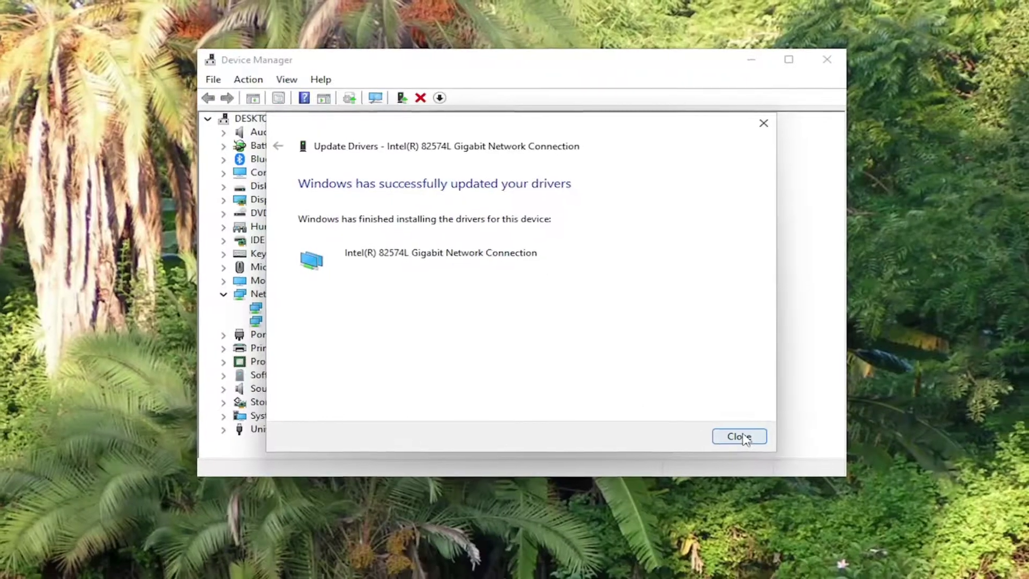
pyautogui.click(739, 436)
# Close Device Manager and run Command Prompt as administrator from a 'cmd' search.
pyautogui.click(827, 60)
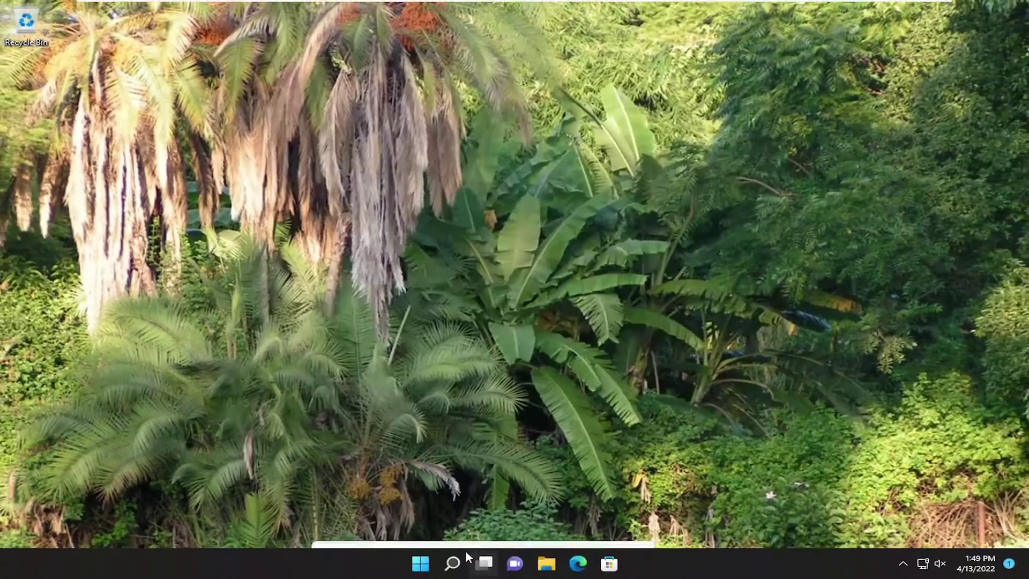
pyautogui.click(455, 562)
pyautogui.write('cmd')
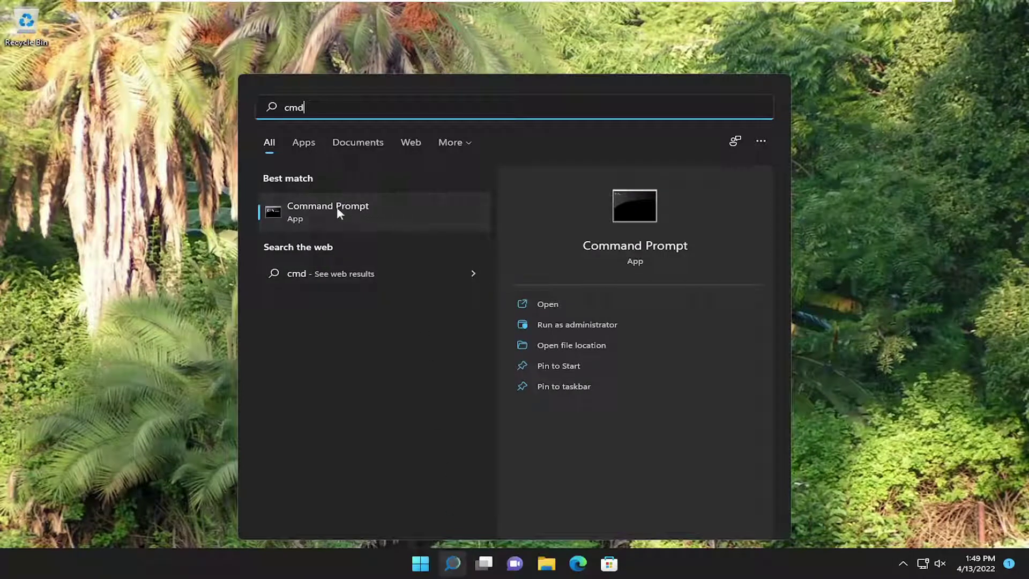
pyautogui.rightClick(310, 206)
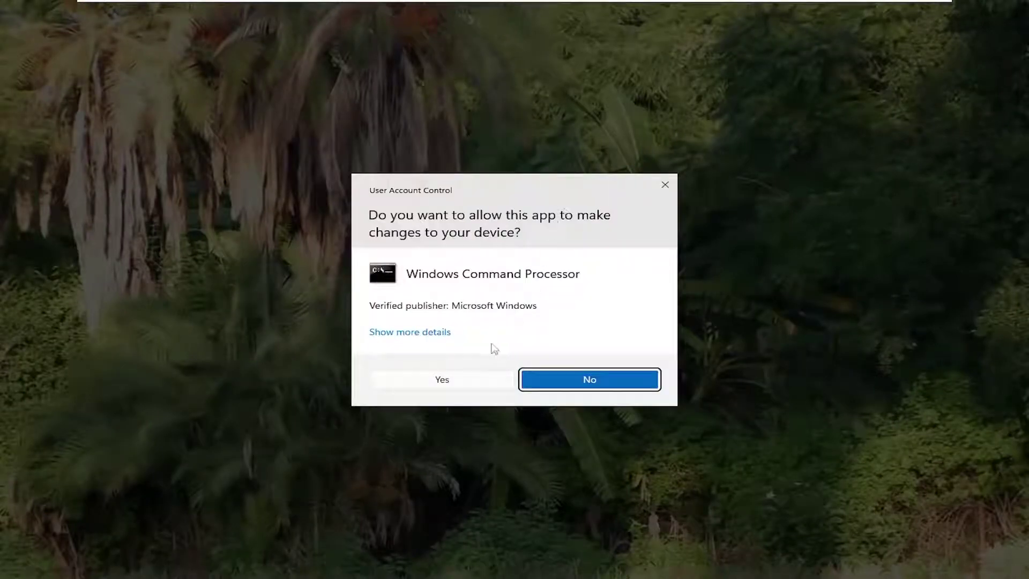
pyautogui.click(441, 380)
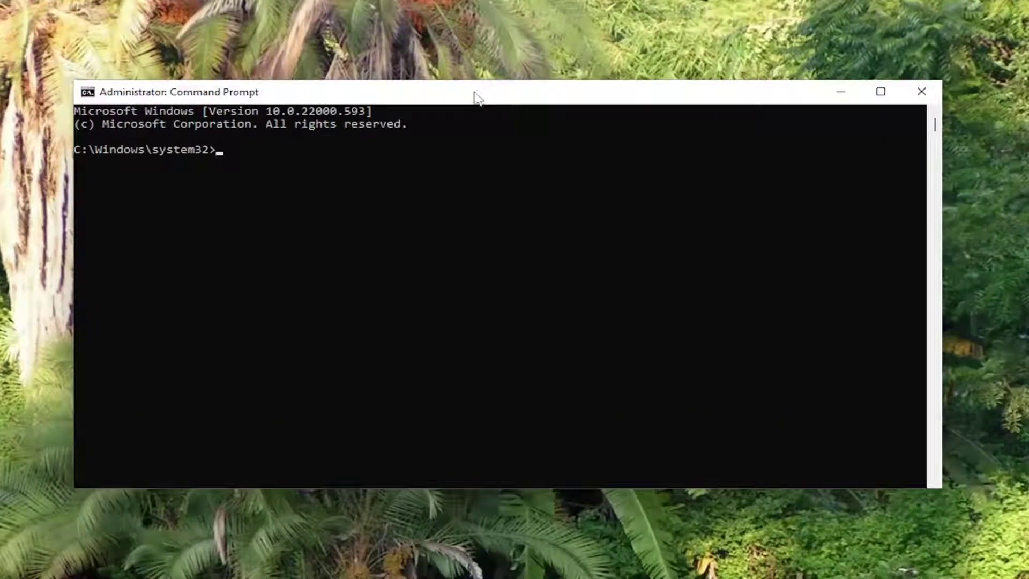
# Paste 'sfc /scannow' into the elevated prompt and run the scan.
pyautogui.rightClick(450, 95)
pyautogui.moveTo(513, 212)
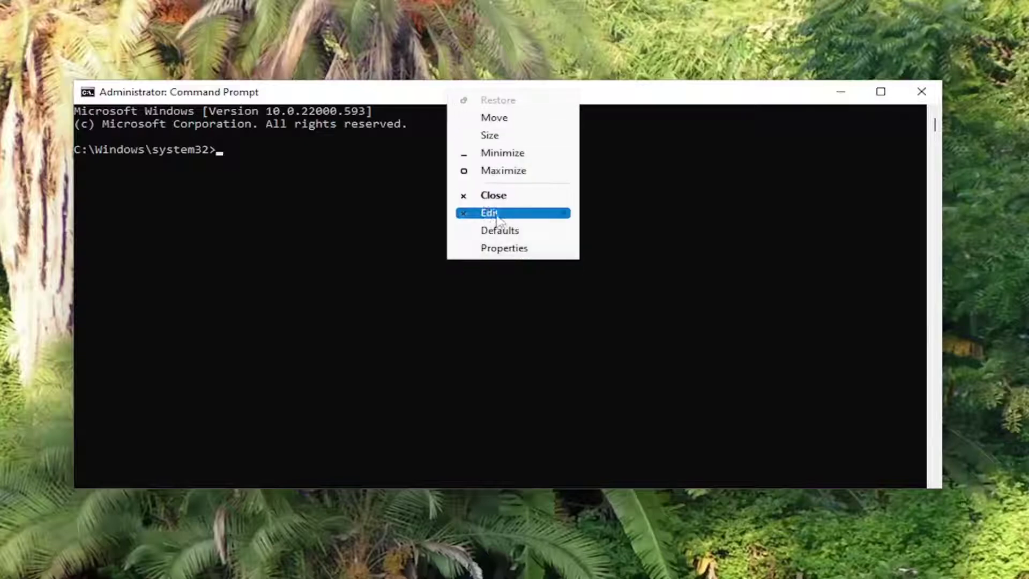
pyautogui.click(624, 249)
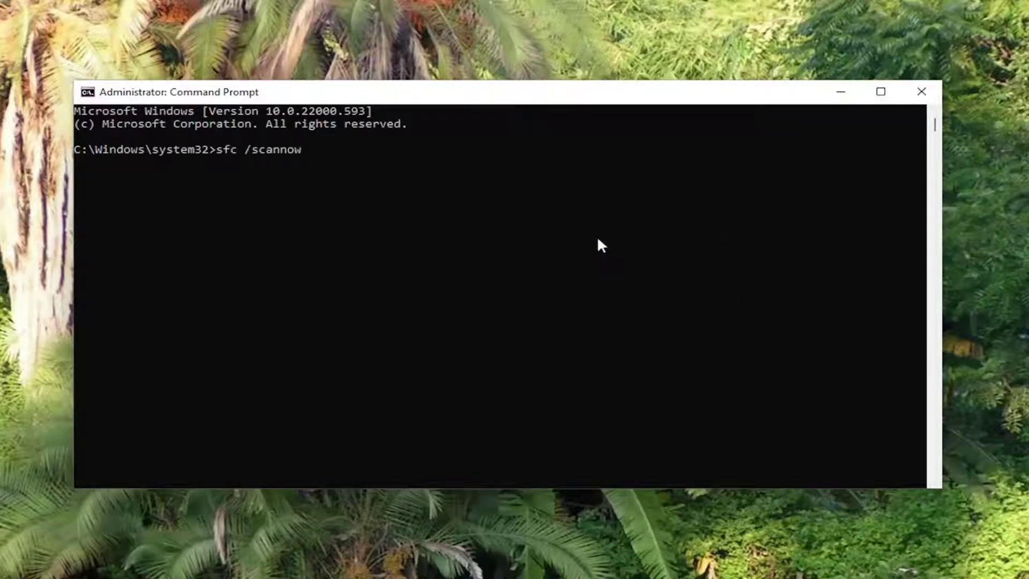
pyautogui.press('Return')
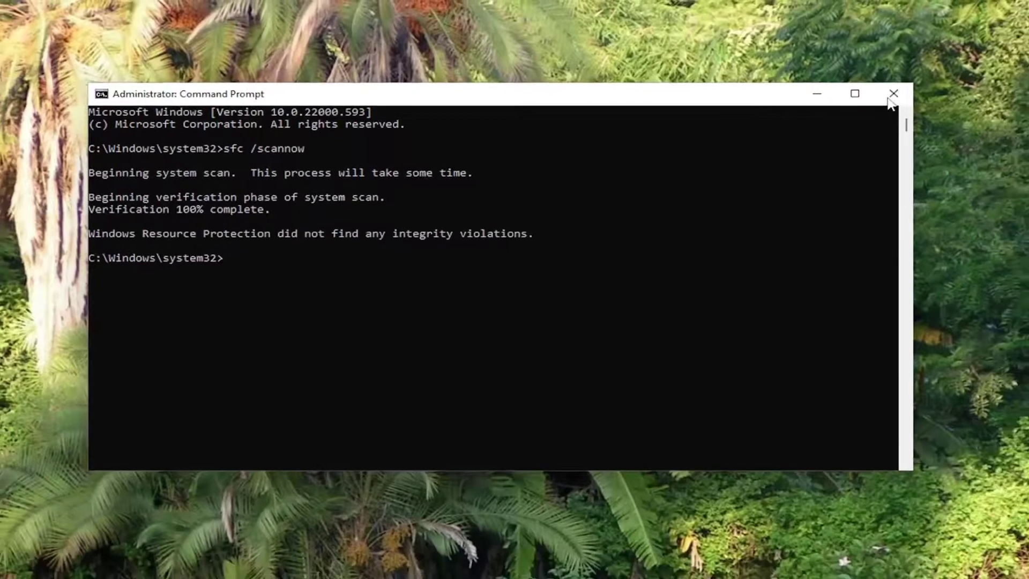
# Close Command Prompt and bring up the Start menu's shutdown and restart options.
pyautogui.click(921, 92)
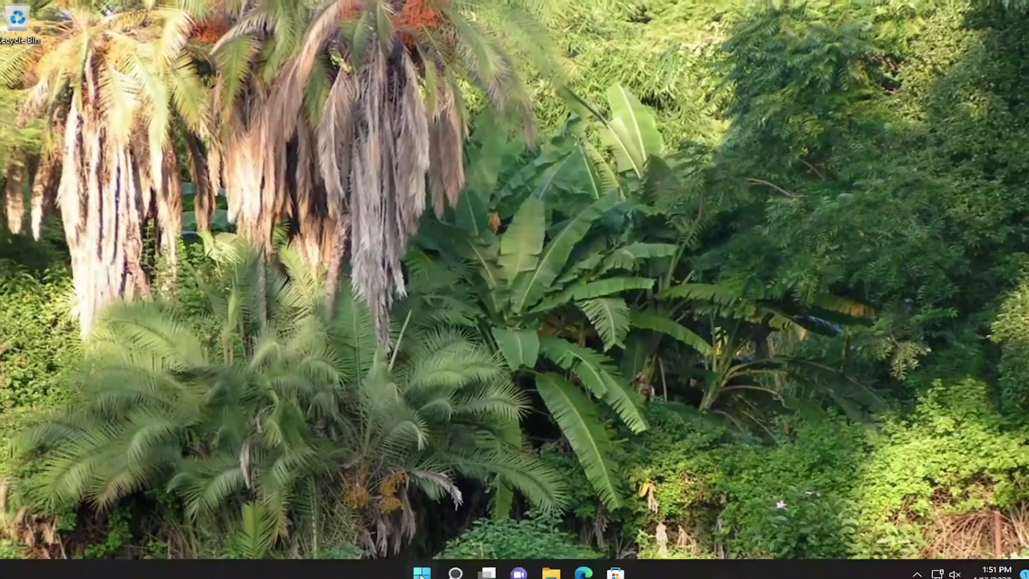
pyautogui.rightClick(422, 572)
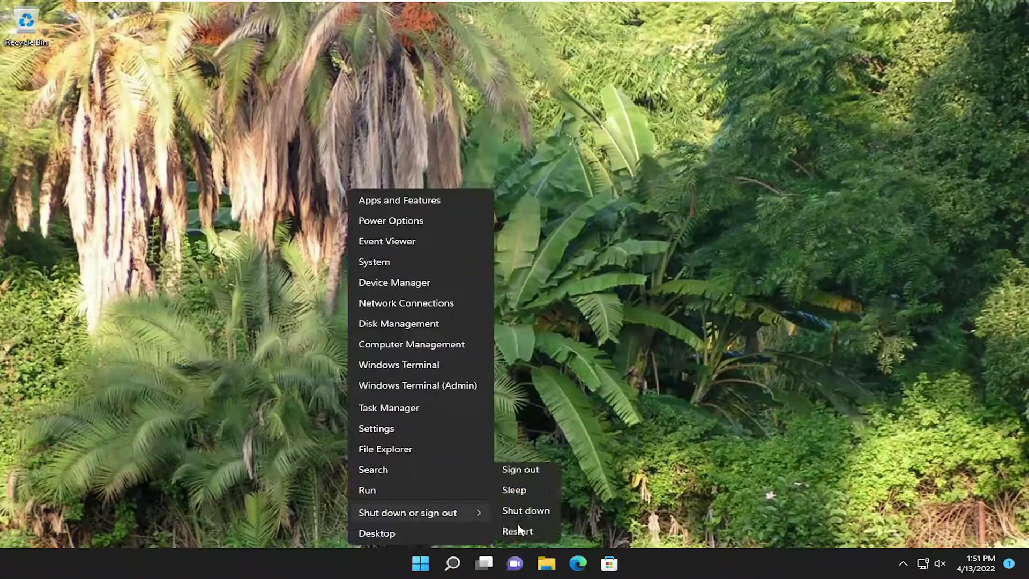